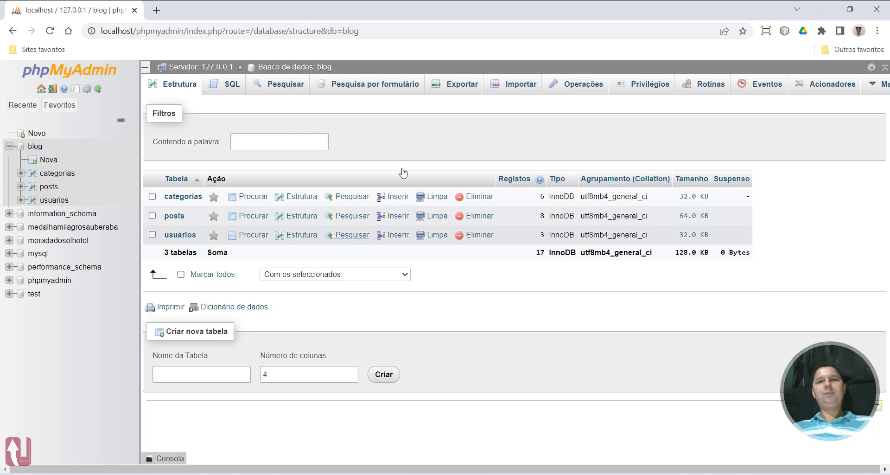
Try to import the posts_fake.sql file into the blog database
click(519, 81)
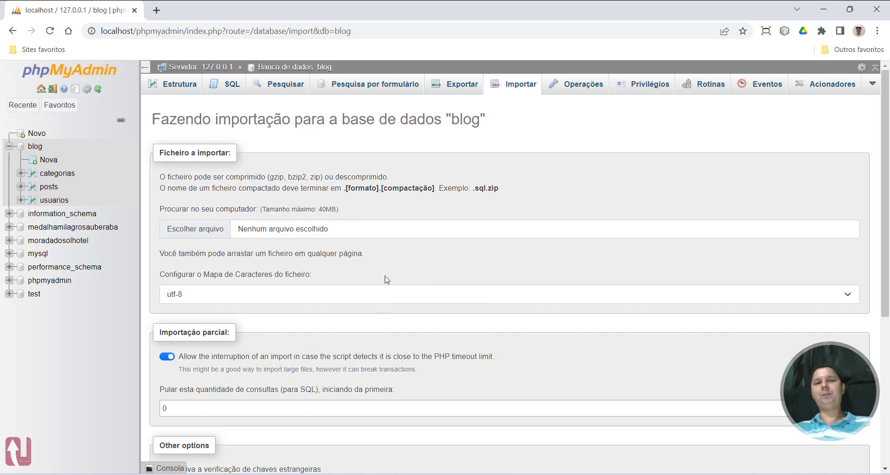
click(313, 231)
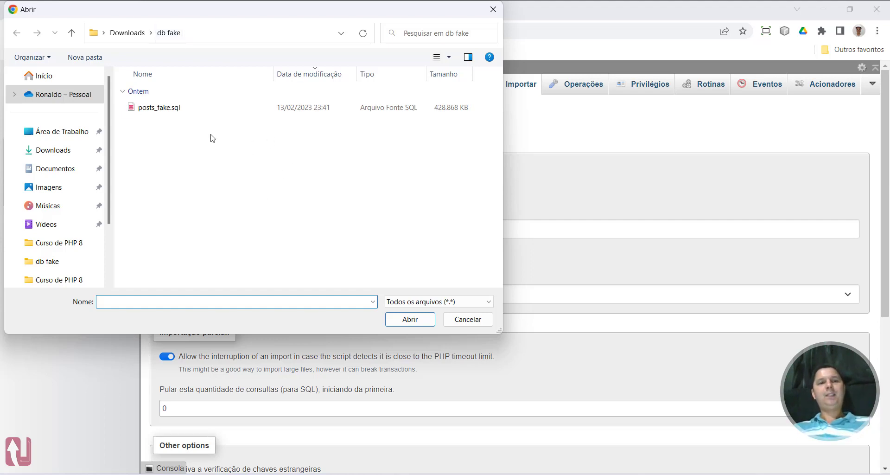
double_click(166, 109)
scroll(437, 236, down, 5)
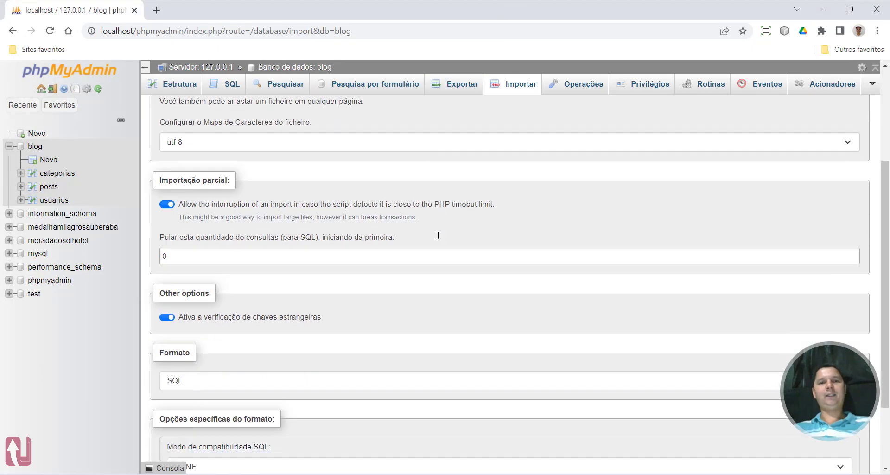
click(187, 430)
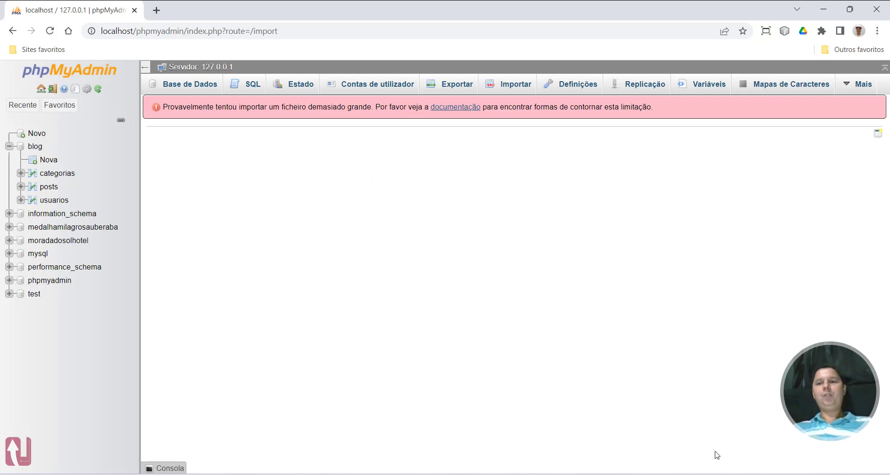
Open the XAMPP Control Panel and open Apache's PHP configuration file php.ini
click(726, 473)
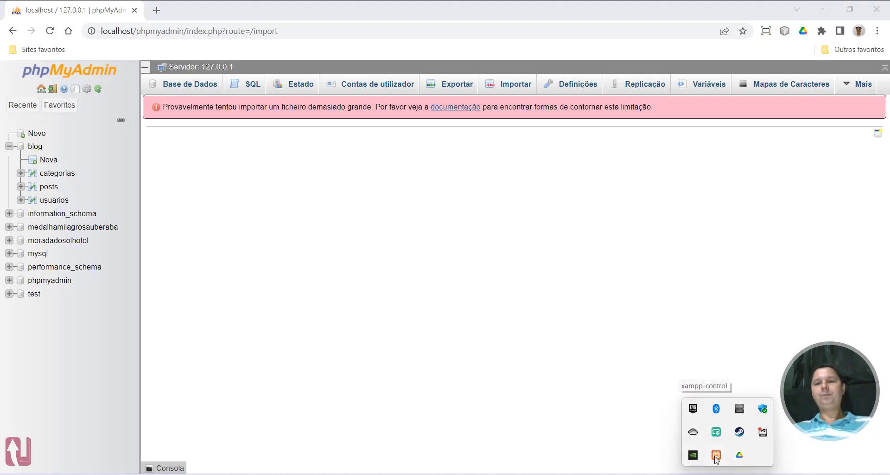
click(716, 456)
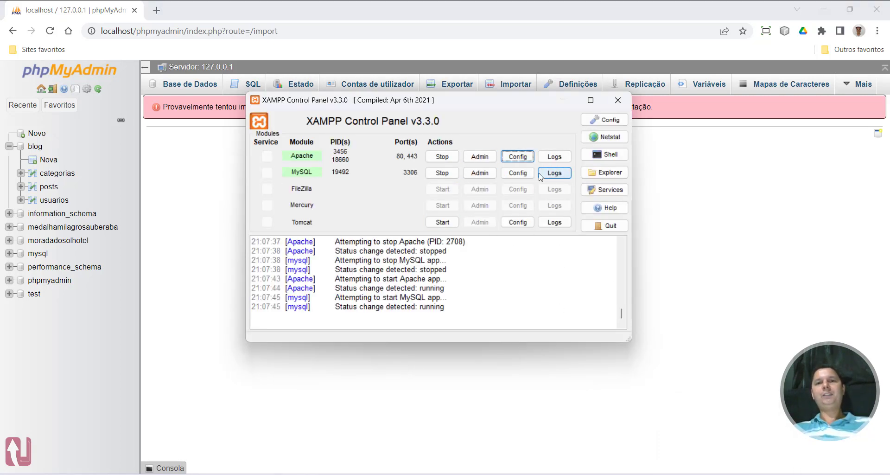
click(518, 157)
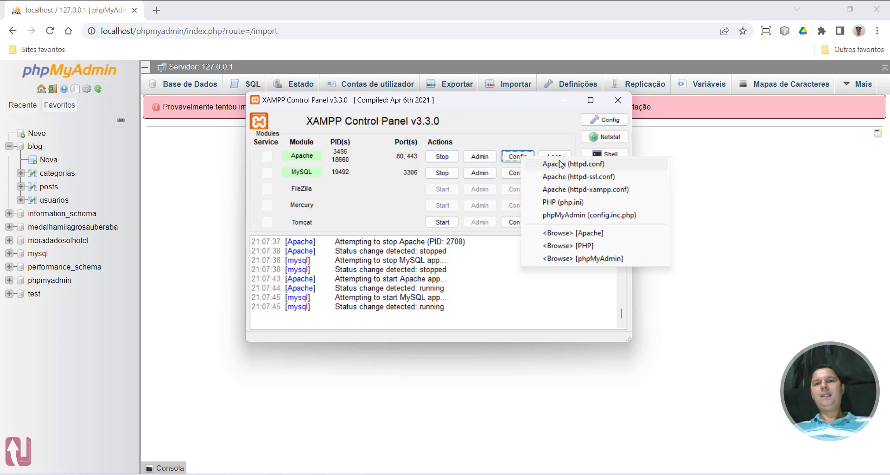
click(578, 204)
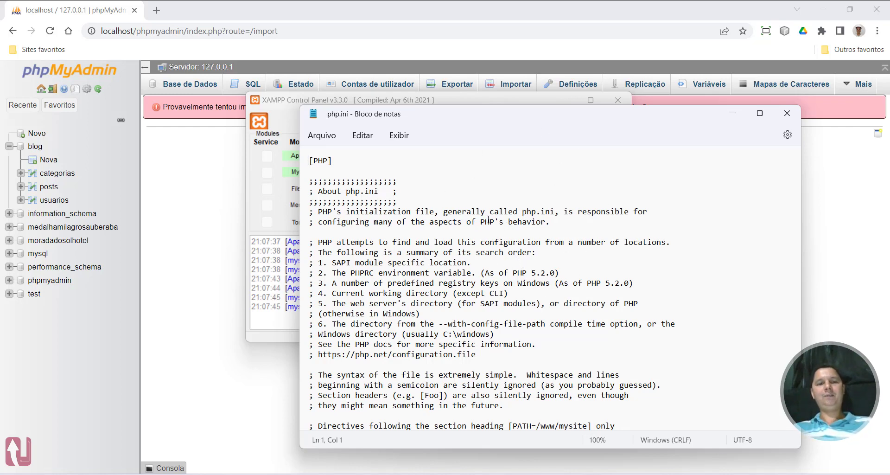
Find the upload_max_filesize setting in php.ini and set it to 500M
key(ctrl+f)
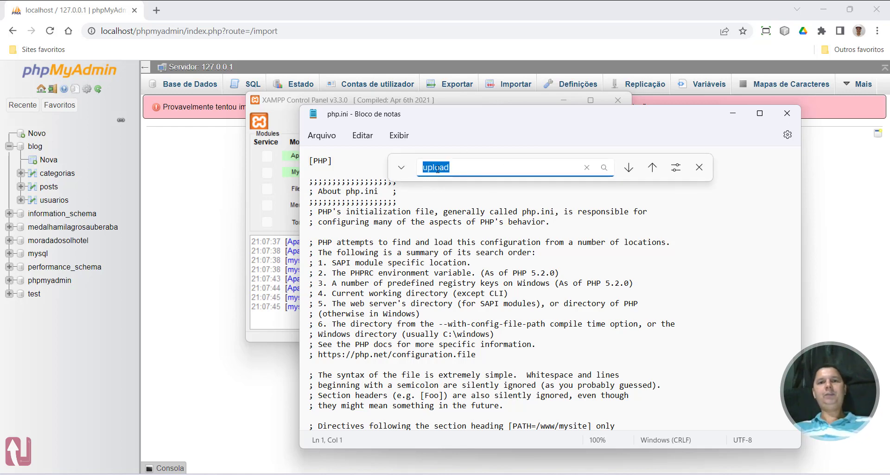
click(629, 168)
click(628, 167)
click(629, 167)
click(629, 168)
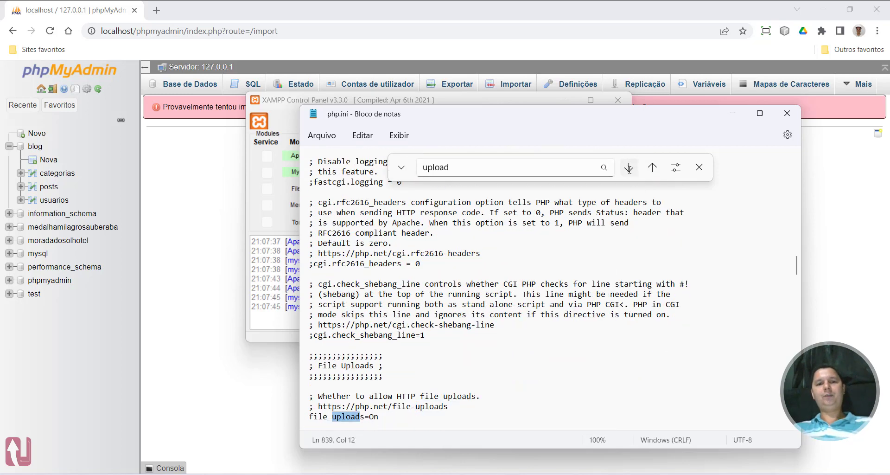
click(629, 167)
click(629, 168)
click(630, 170)
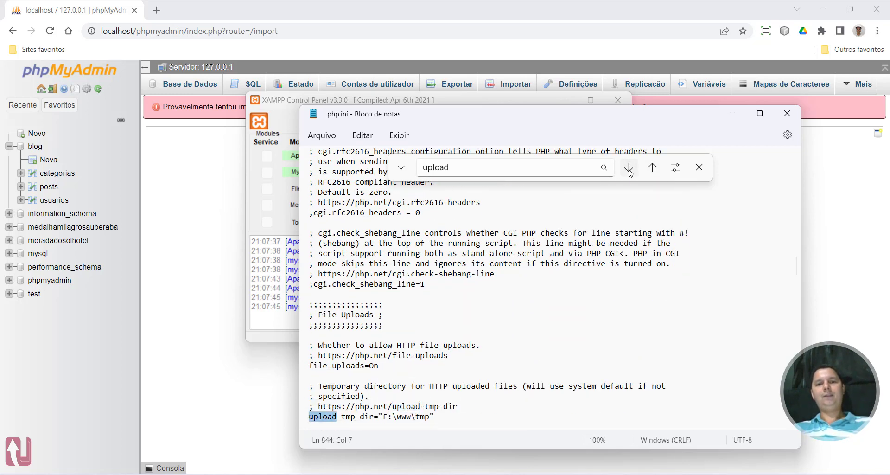
click(628, 168)
click(628, 168)
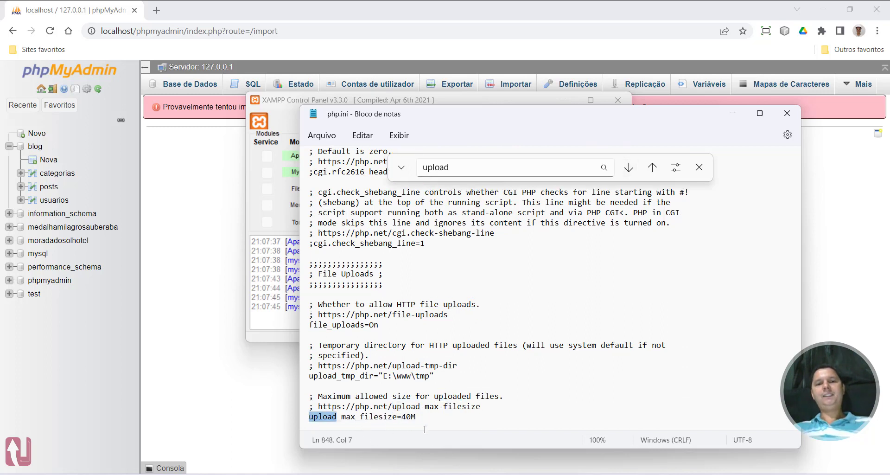
scroll(463, 365, down, 1)
click(403, 386)
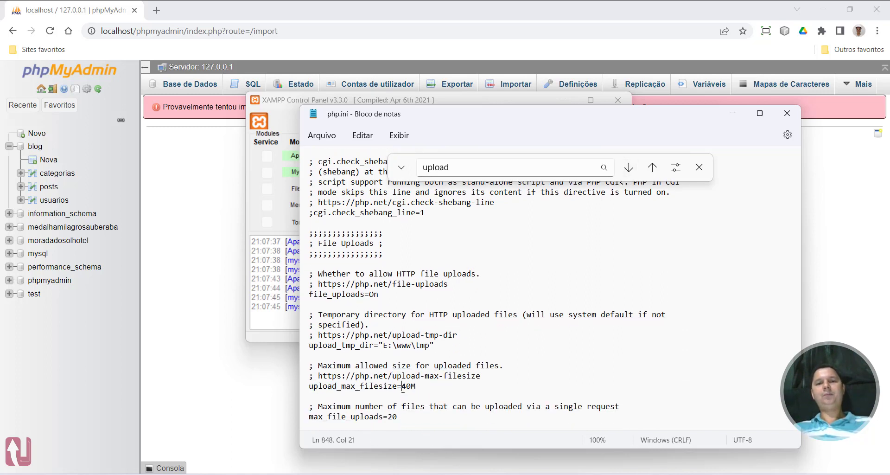
key(shift+Right)
scroll(512, 346, down, 1)
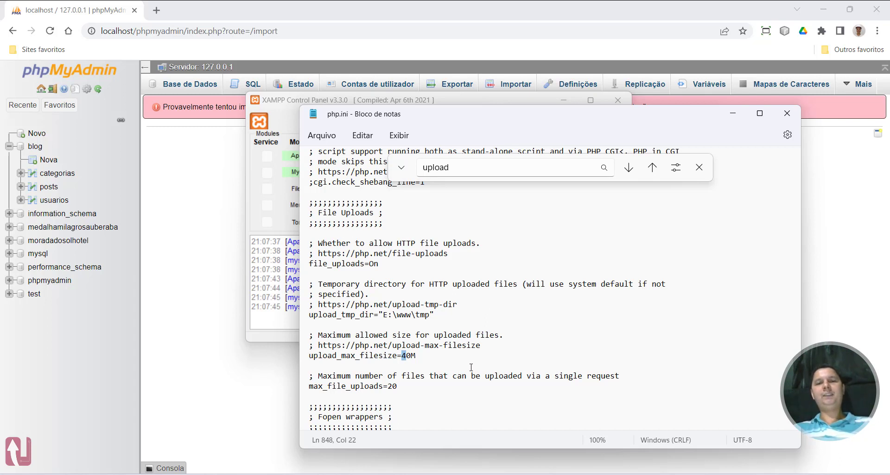
text(50)
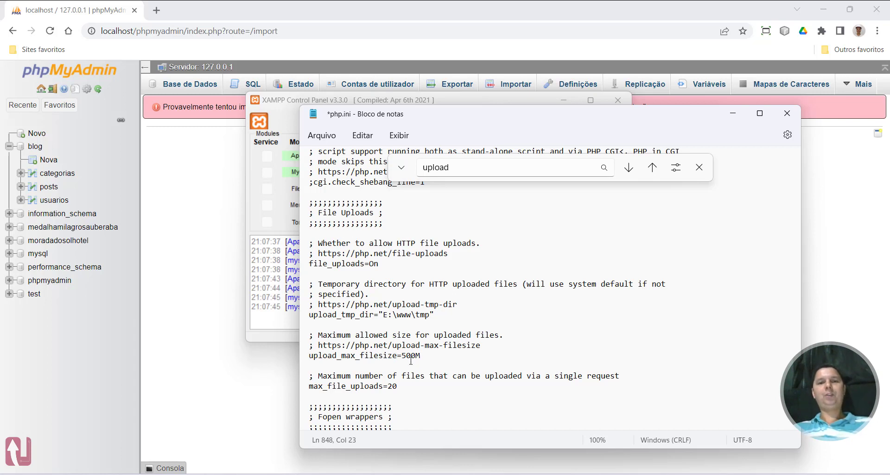
Find the post_max_size setting in php.ini and set it to 500M
key(ctrl+f)
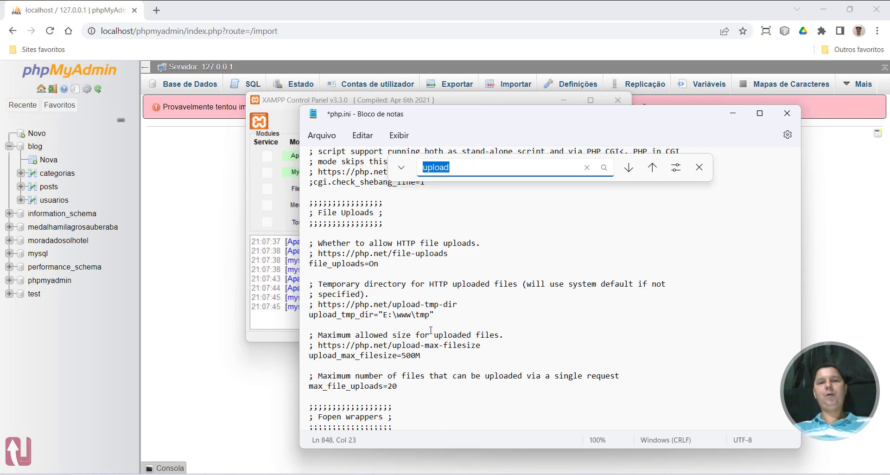
text(post)
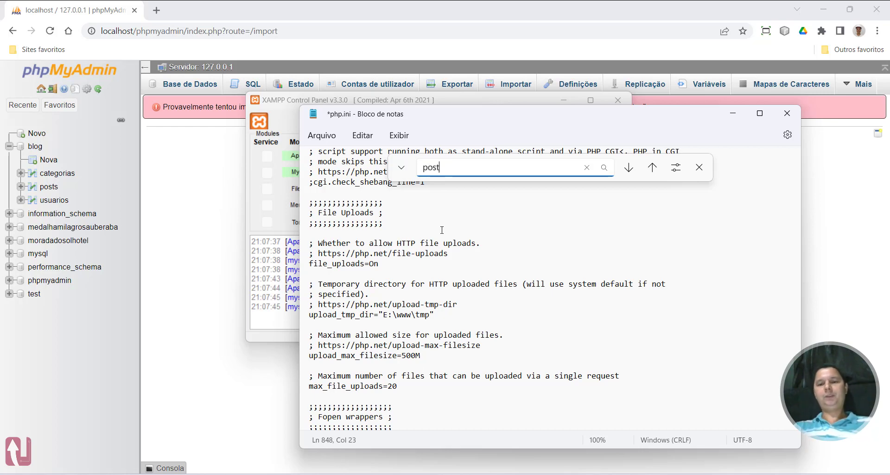
text(_ma)
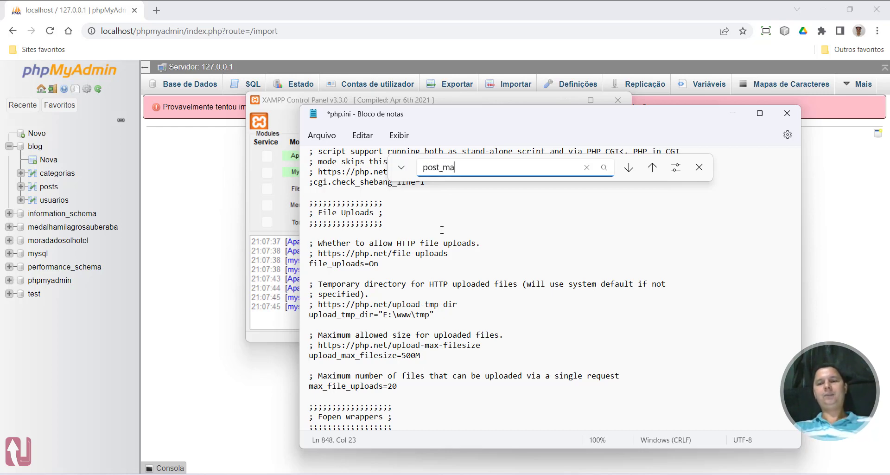
key(Return)
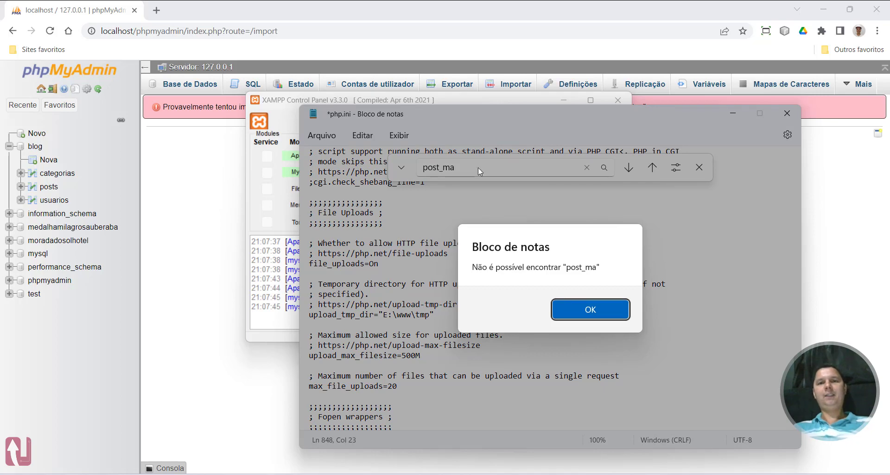
click(598, 311)
click(653, 167)
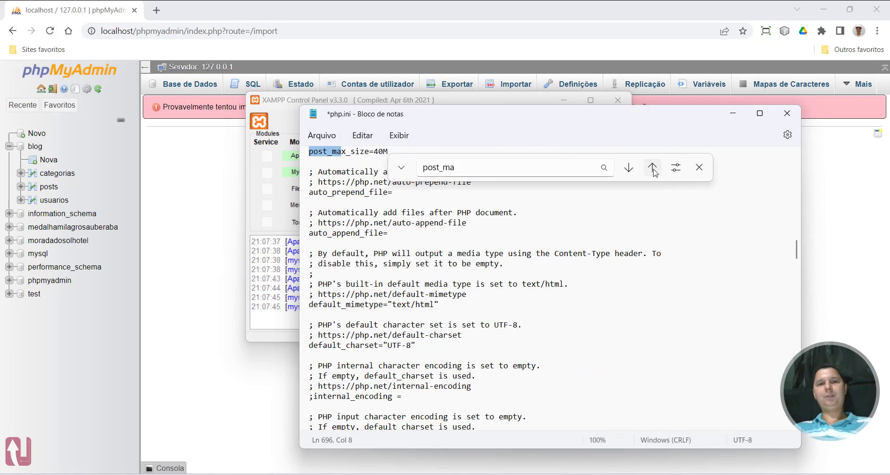
scroll(367, 222, up, 2)
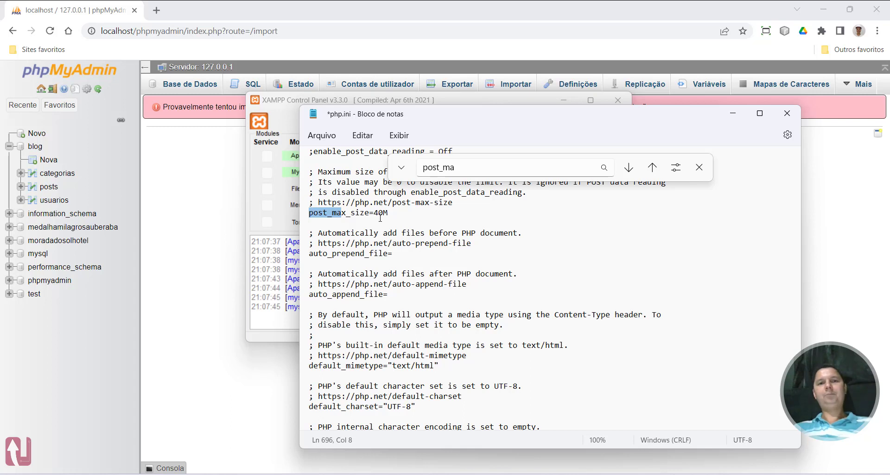
drag(375, 213, 381, 214)
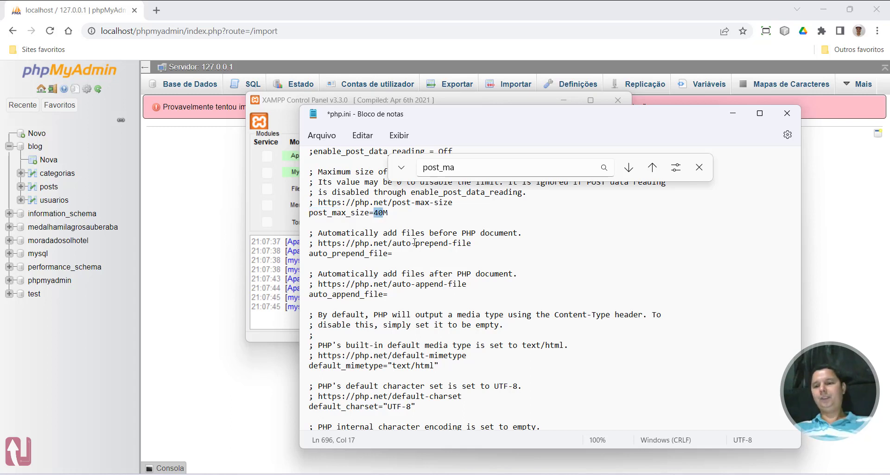
text(50)
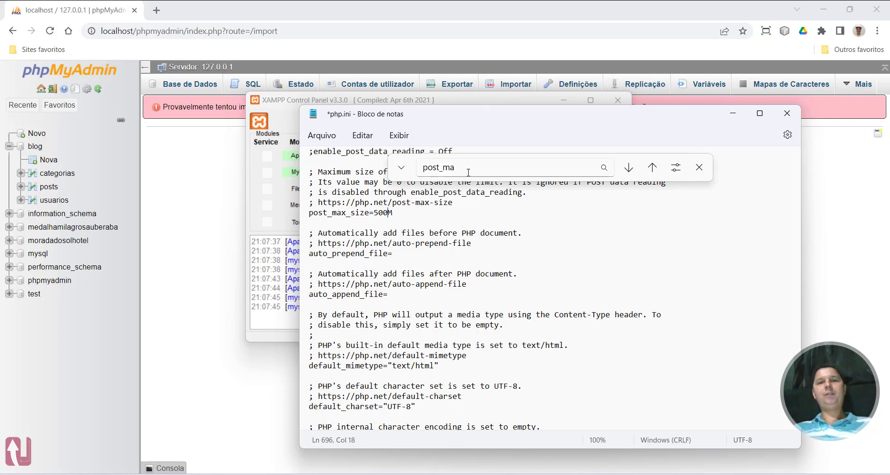
Search php.ini for the memory_limit setting and check its value
key(ctrl+f)
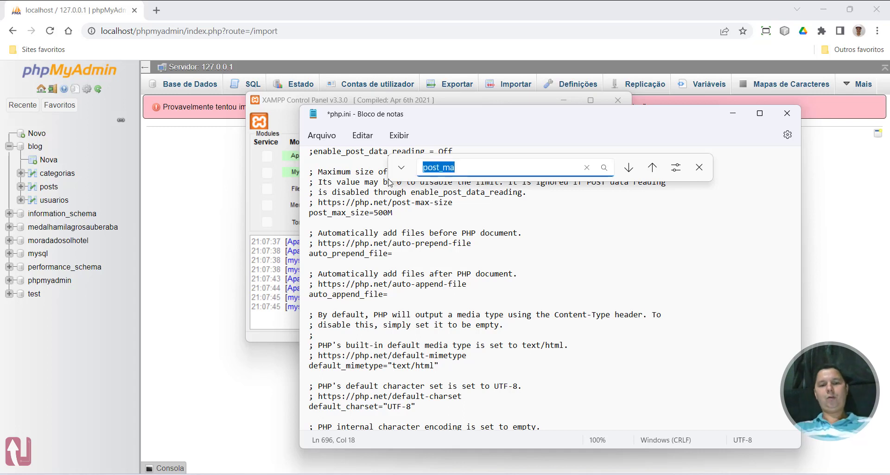
text(memory)
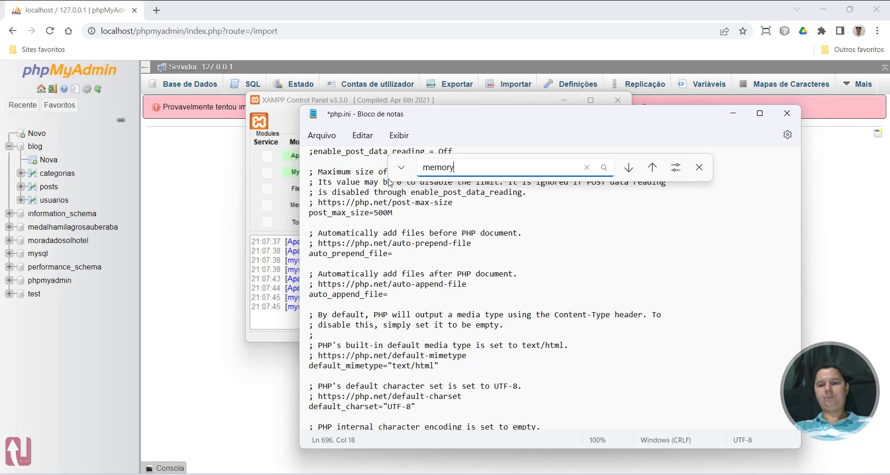
text(_li)
key(Return)
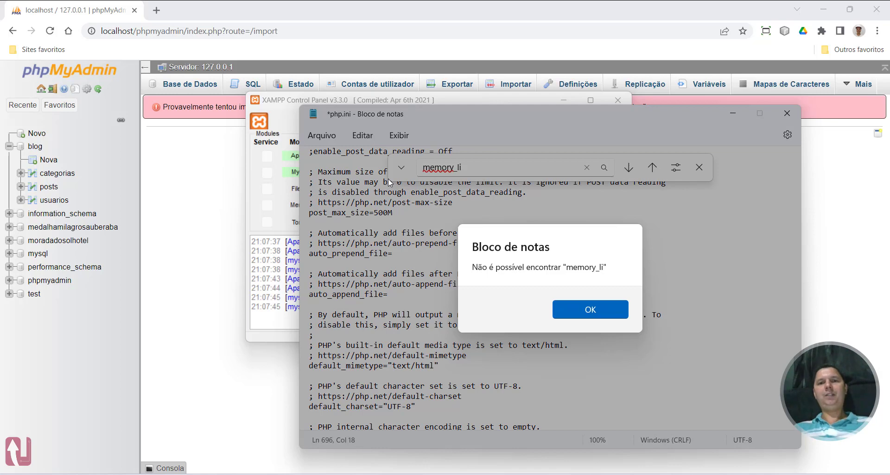
click(575, 312)
click(653, 167)
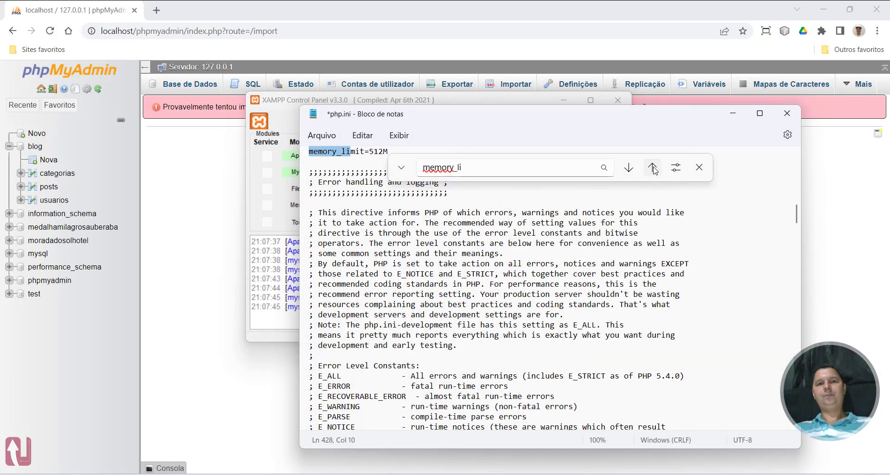
scroll(381, 288, up, 4)
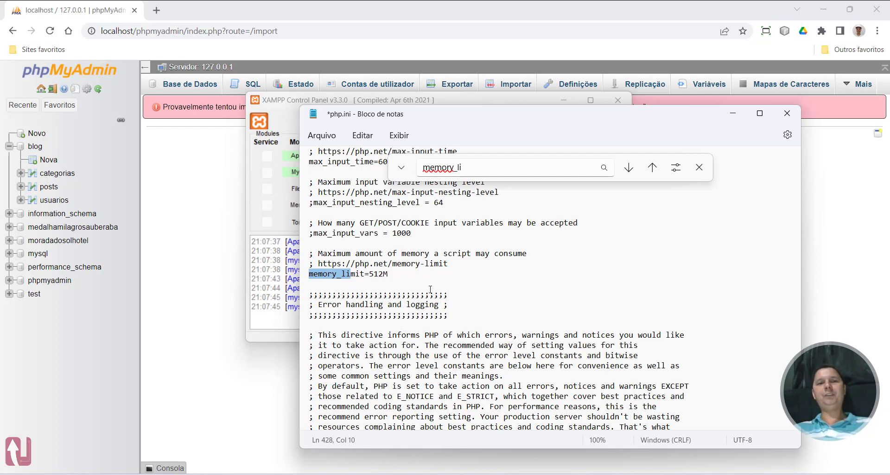
Search php.ini for the max_execution_time setting and select its value
key(ctrl+f)
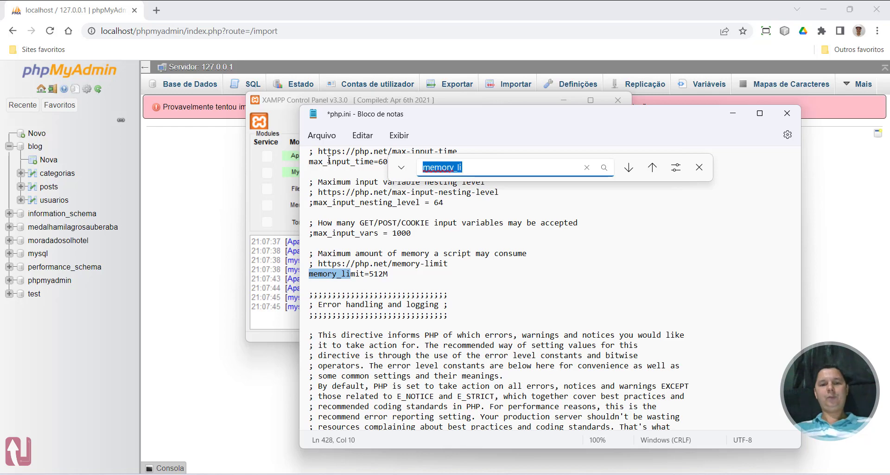
text(max_ex)
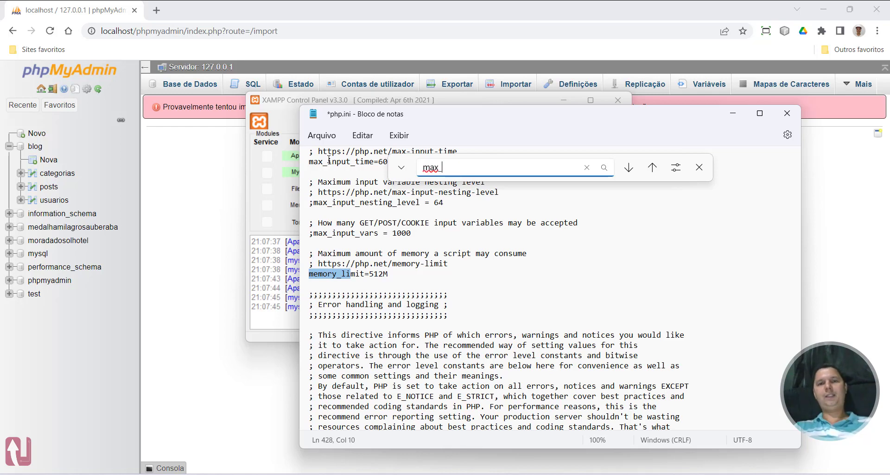
click(629, 167)
click(560, 318)
click(652, 167)
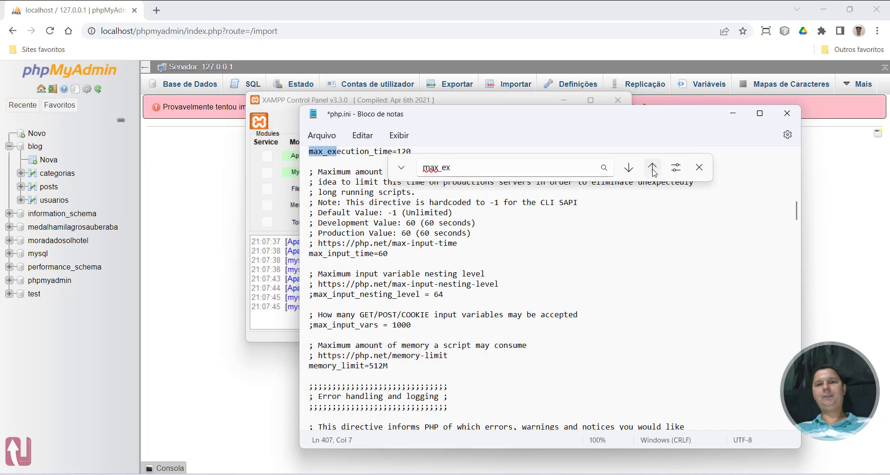
scroll(495, 306, up, 2)
double_click(404, 275)
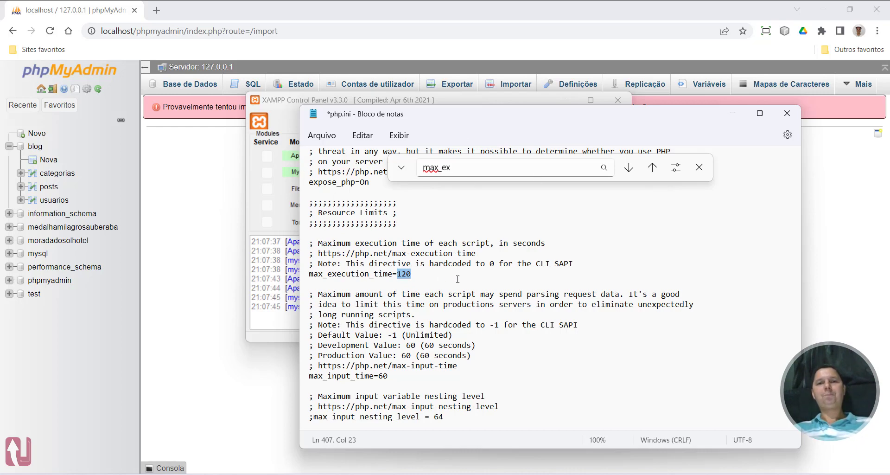
Save php.ini and close the editor
click(699, 167)
click(321, 135)
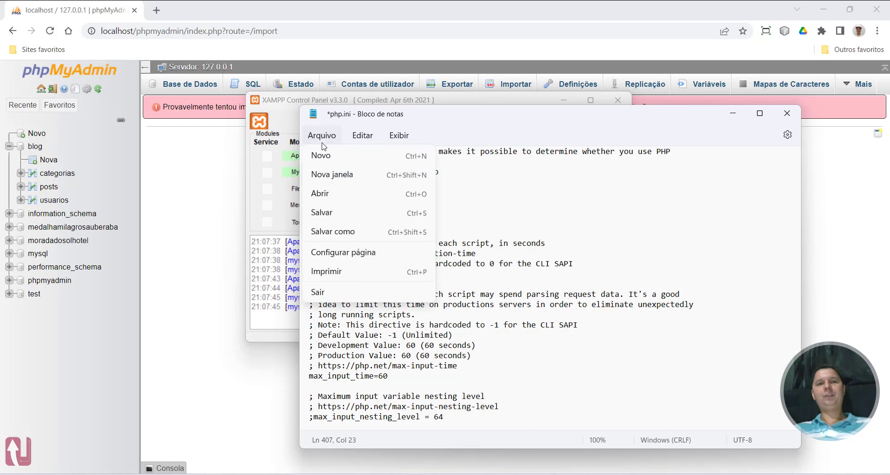
click(338, 215)
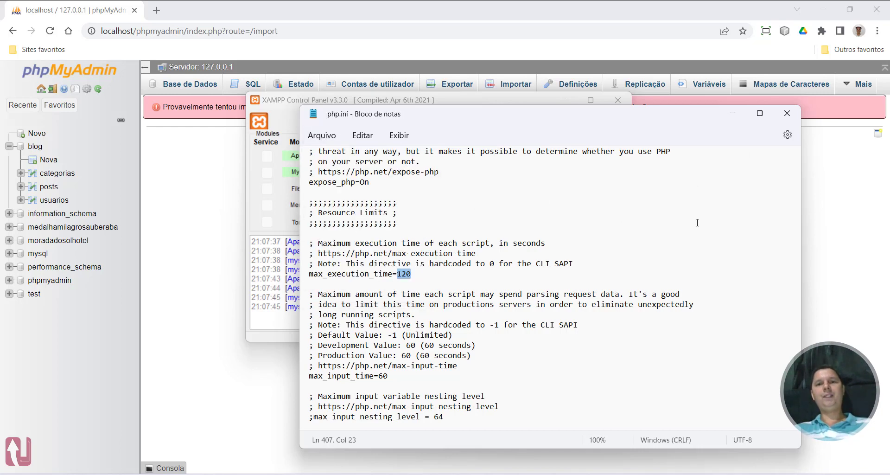
click(787, 113)
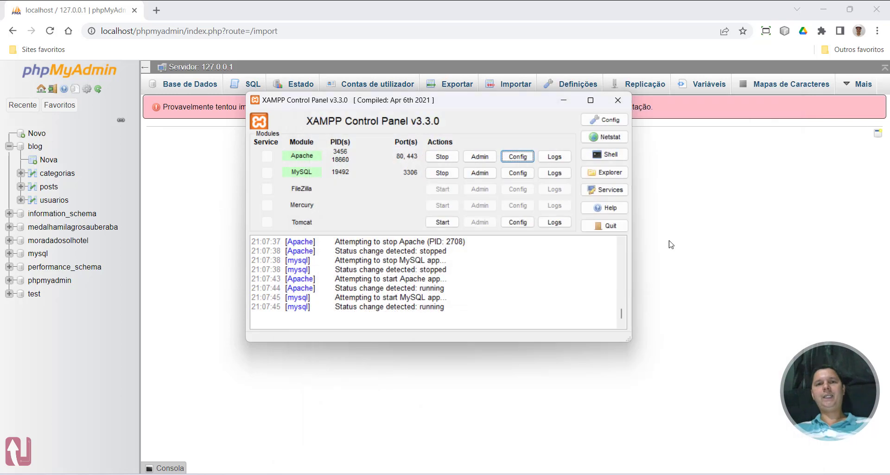
Restart the Apache and MySQL modules in the XAMPP Control Panel so the new php.ini settings take effect
click(444, 155)
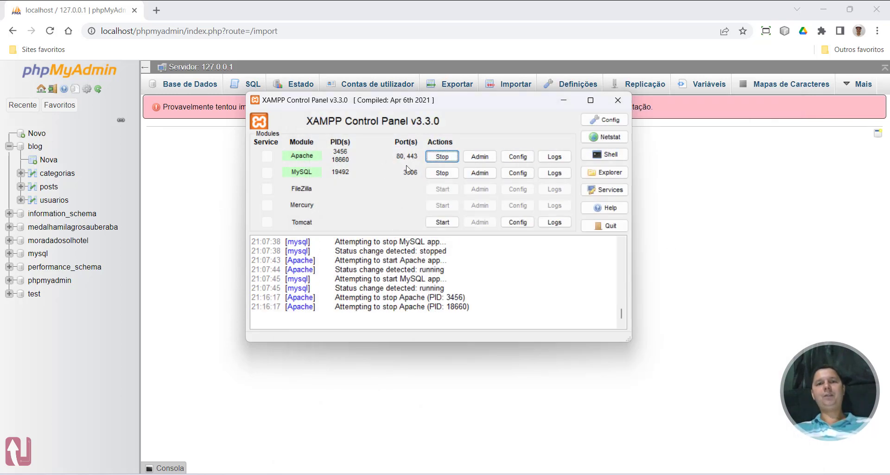
click(441, 173)
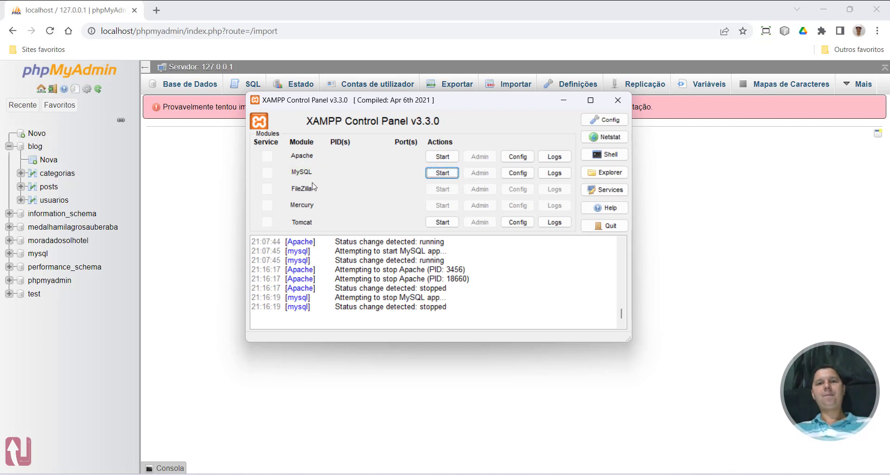
click(441, 157)
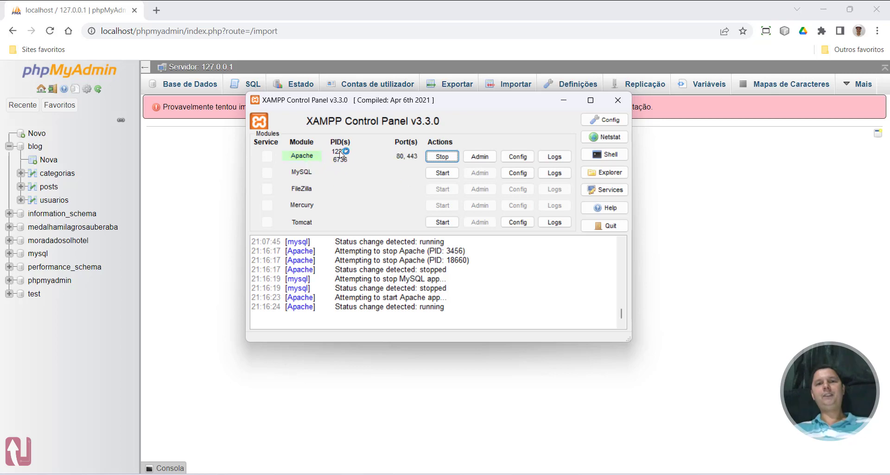
click(440, 173)
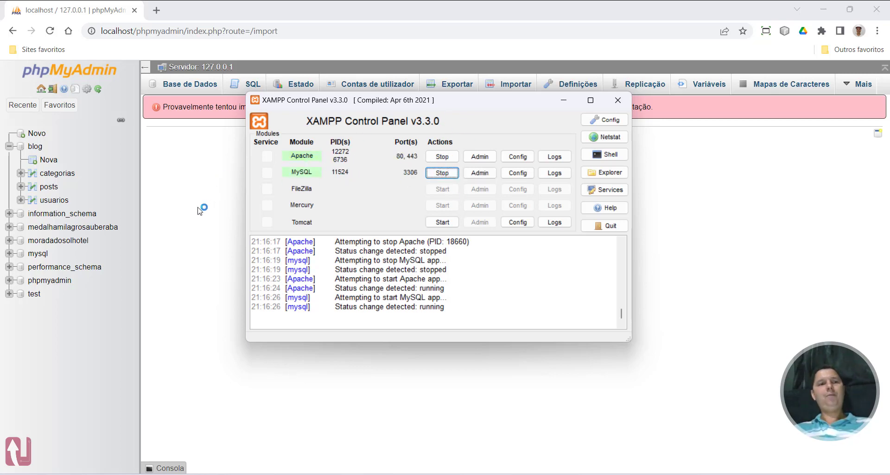
Import the posts_fake.sql file from the db fake folder through phpMyAdmin's server import page
click(203, 194)
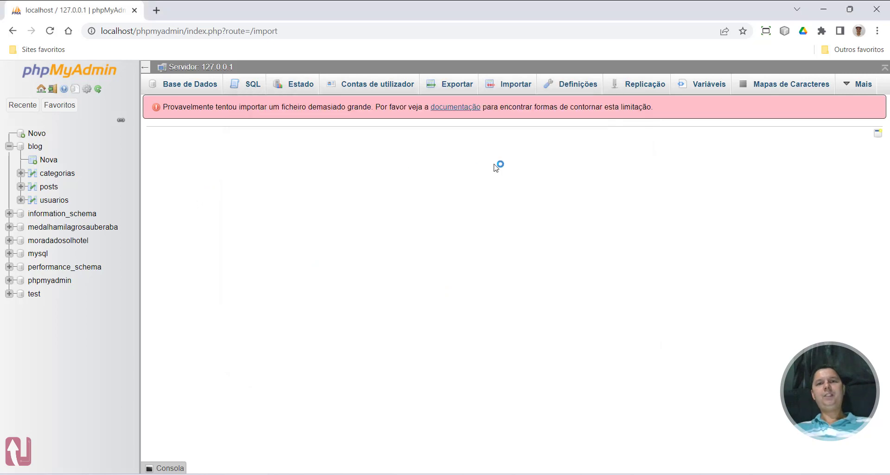
click(514, 86)
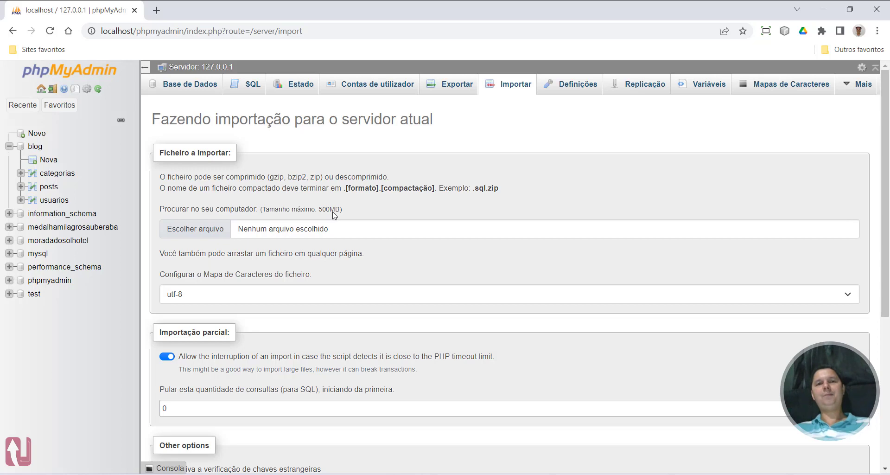
click(346, 235)
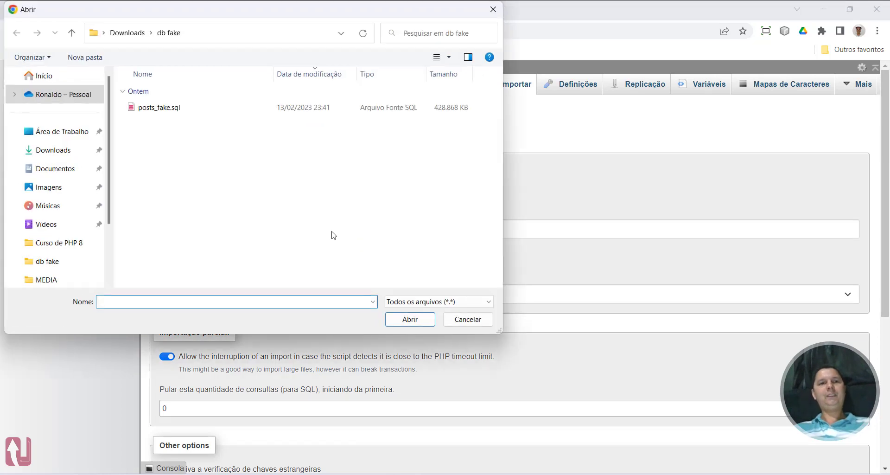
double_click(165, 107)
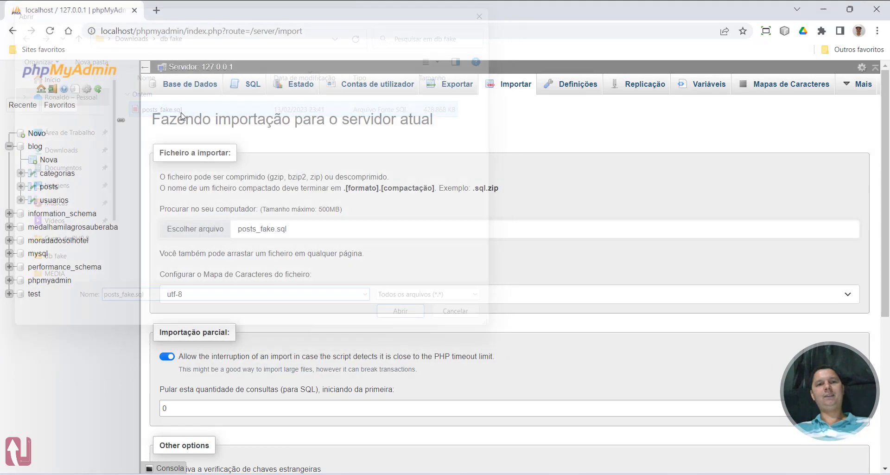
scroll(287, 318, down, 5)
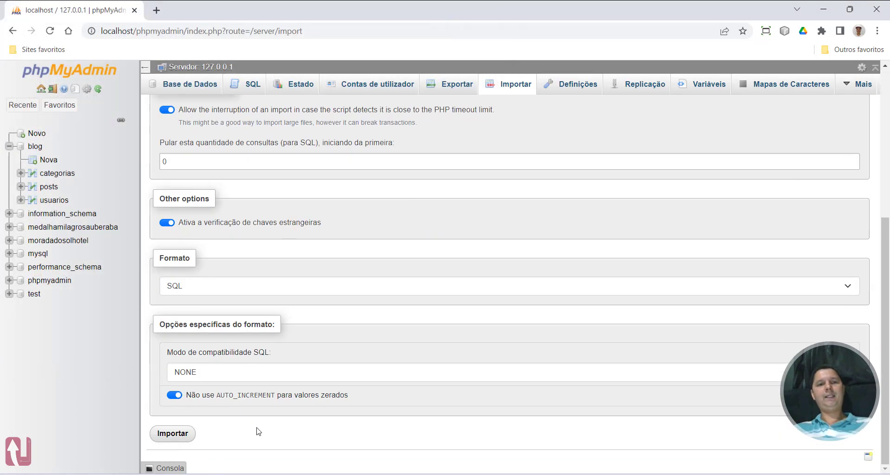
click(185, 436)
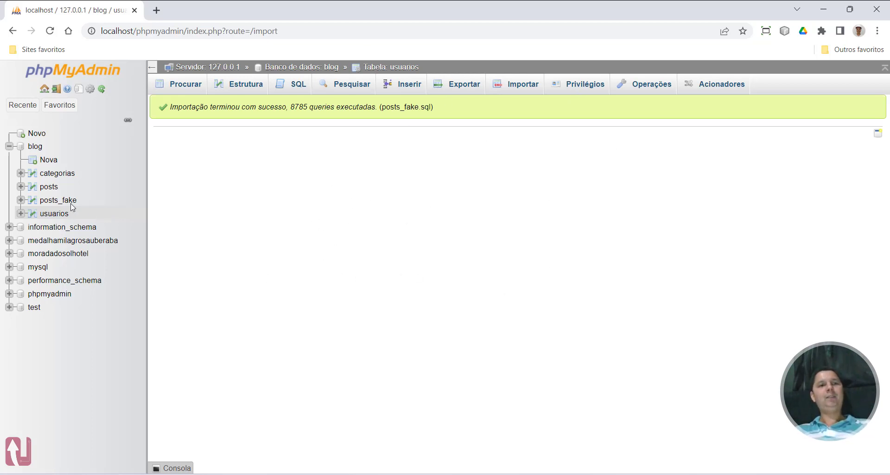
Open the new posts_fake table in the blog database and highlight its total record count
click(52, 201)
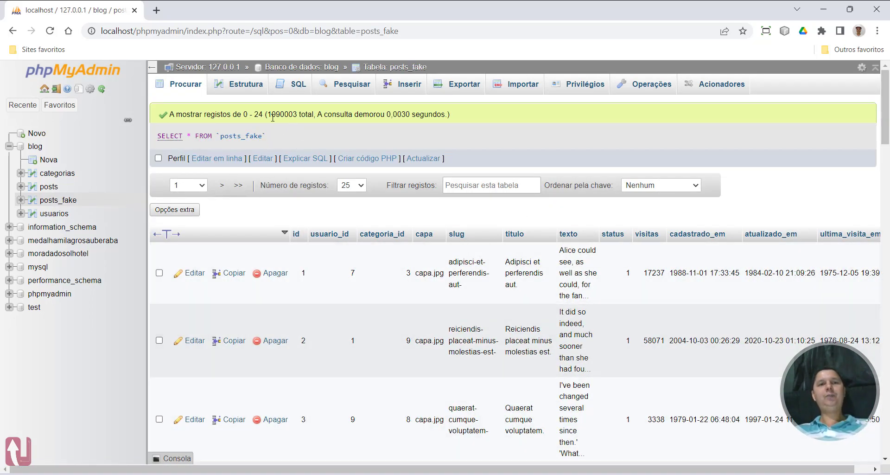
drag(269, 114, 298, 114)
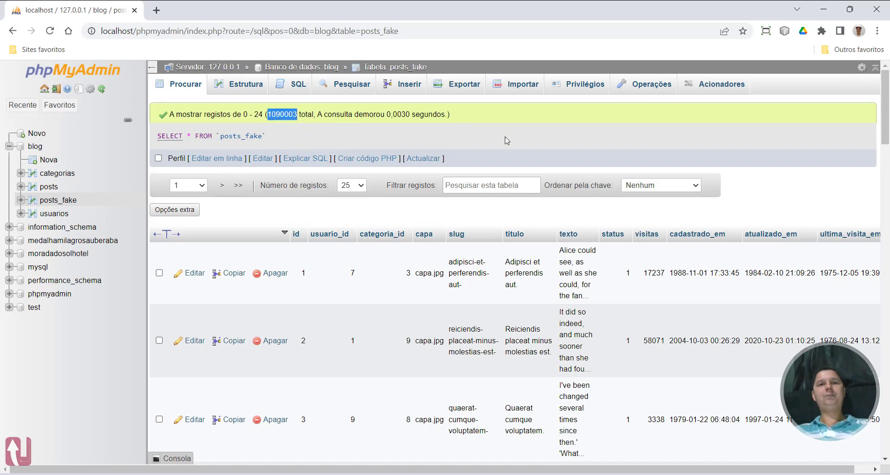